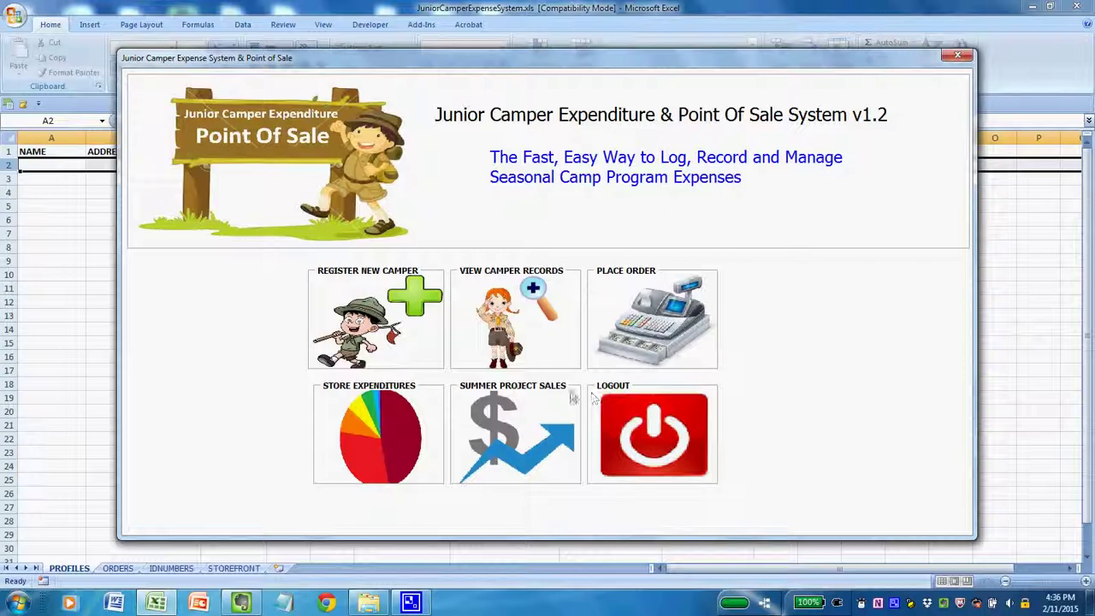
- Fill the registration form with the camper's name, address, phone, church Saint Joseph's, Cabin 12A and 145.00 balance
click(380, 312)
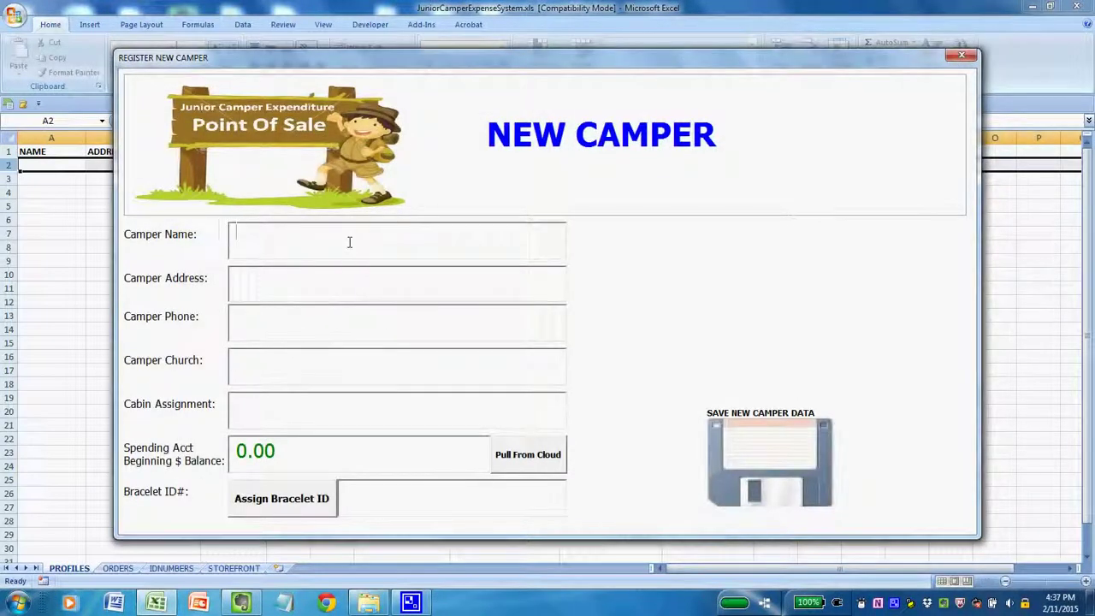
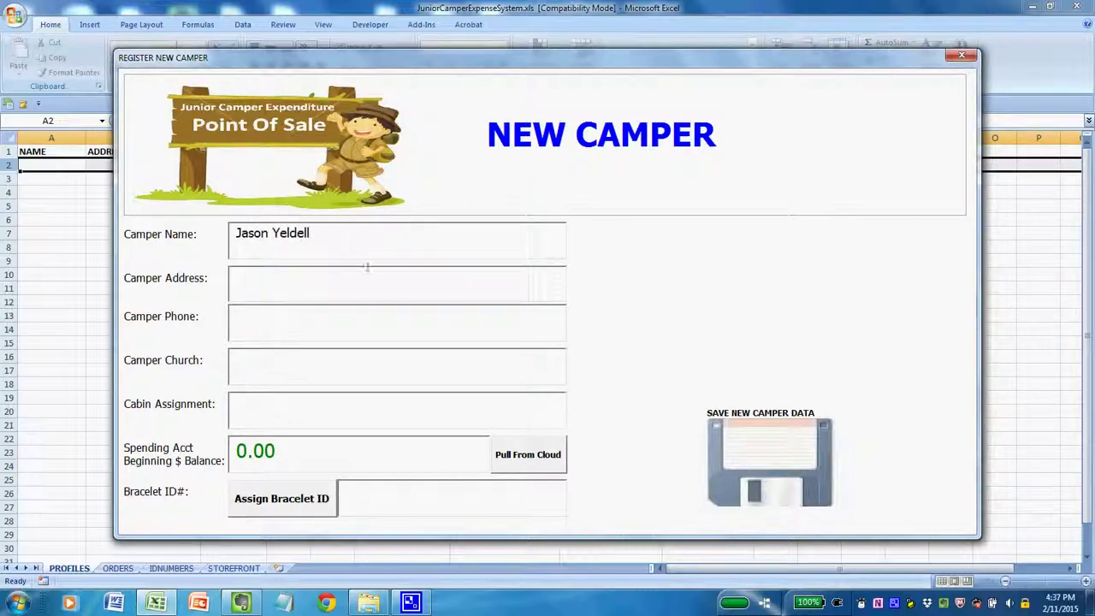
click(370, 286)
text(123 Se)
text(sameStreet)
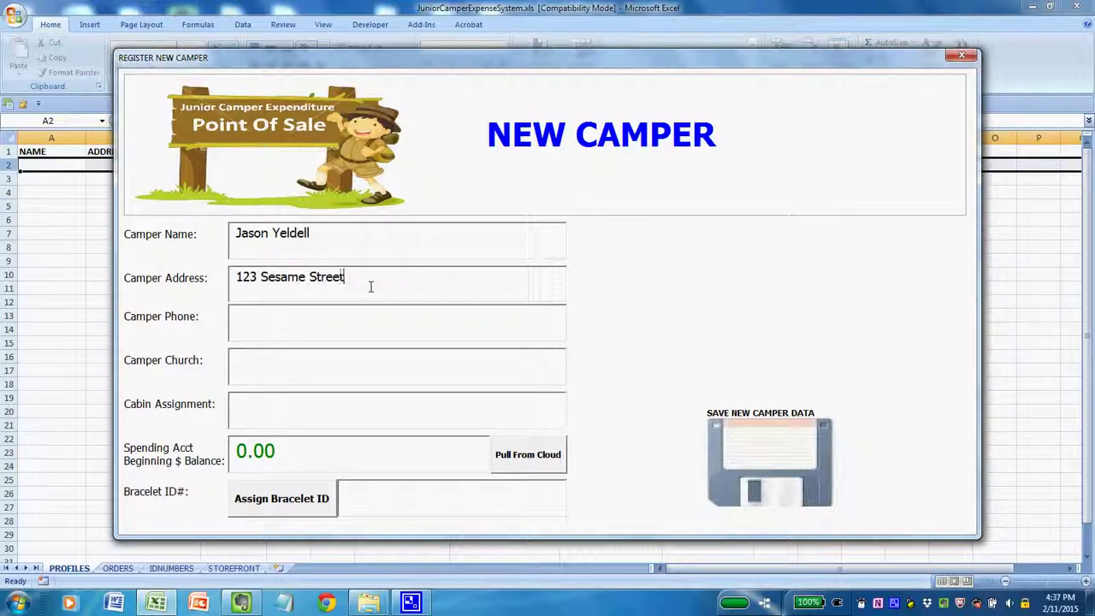
text(Chicago)
text(, IL, )
text(12345)
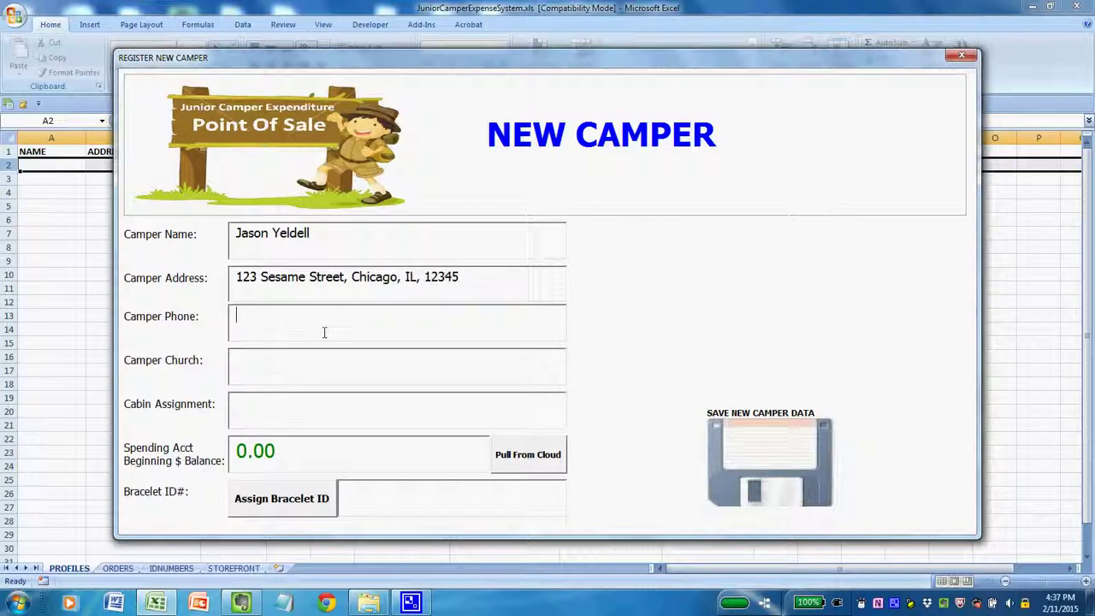
text(9-5)
text(55-)
text(5555)
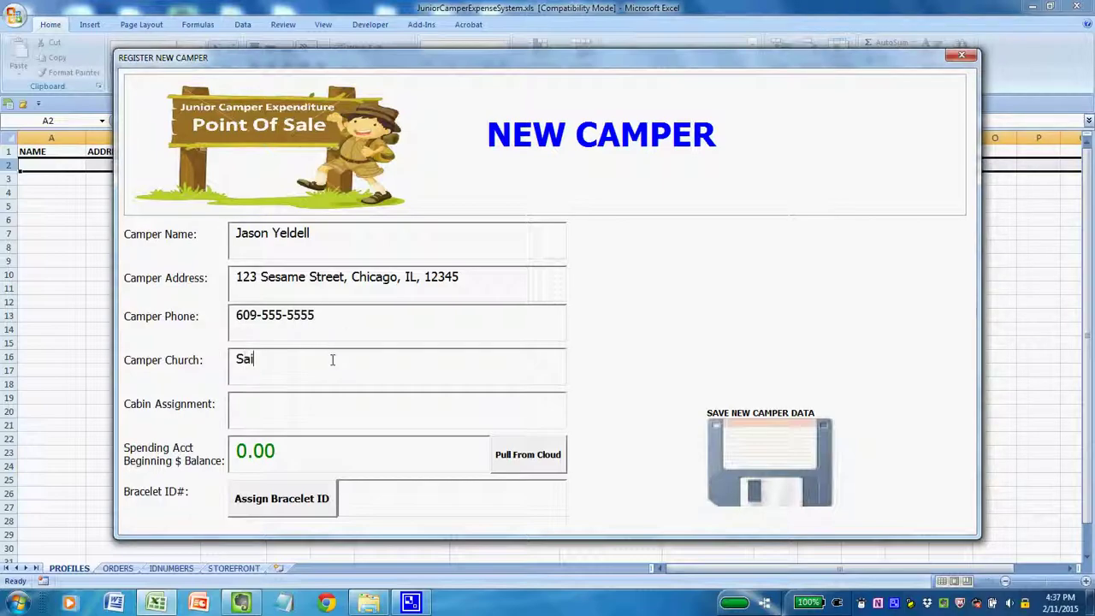
text(nt Josp)
text(ph)
text('s)
text(abin 12A)
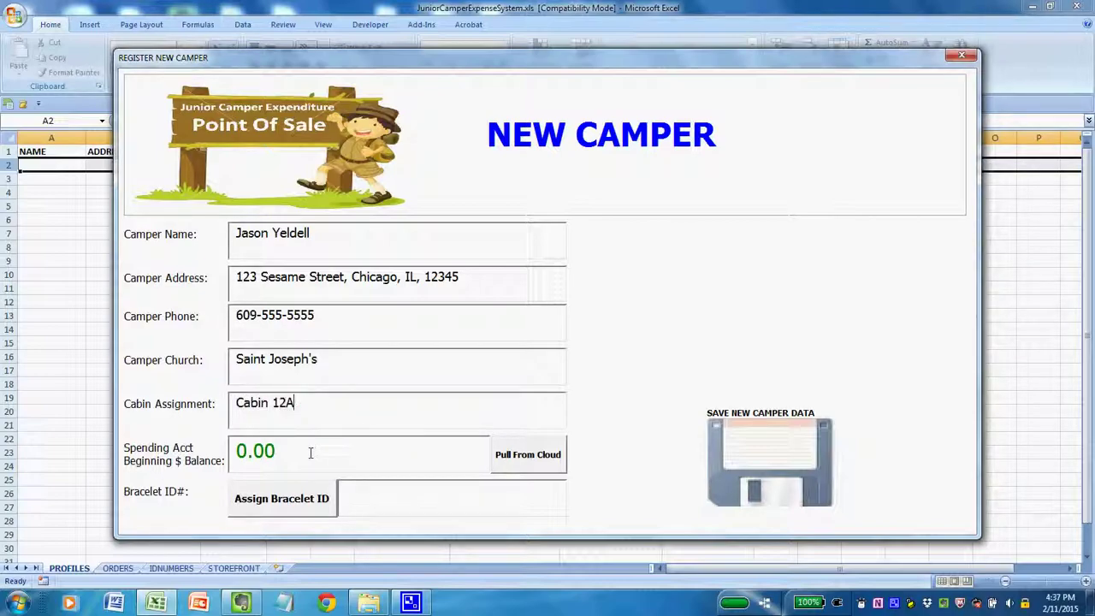
key(Tab)
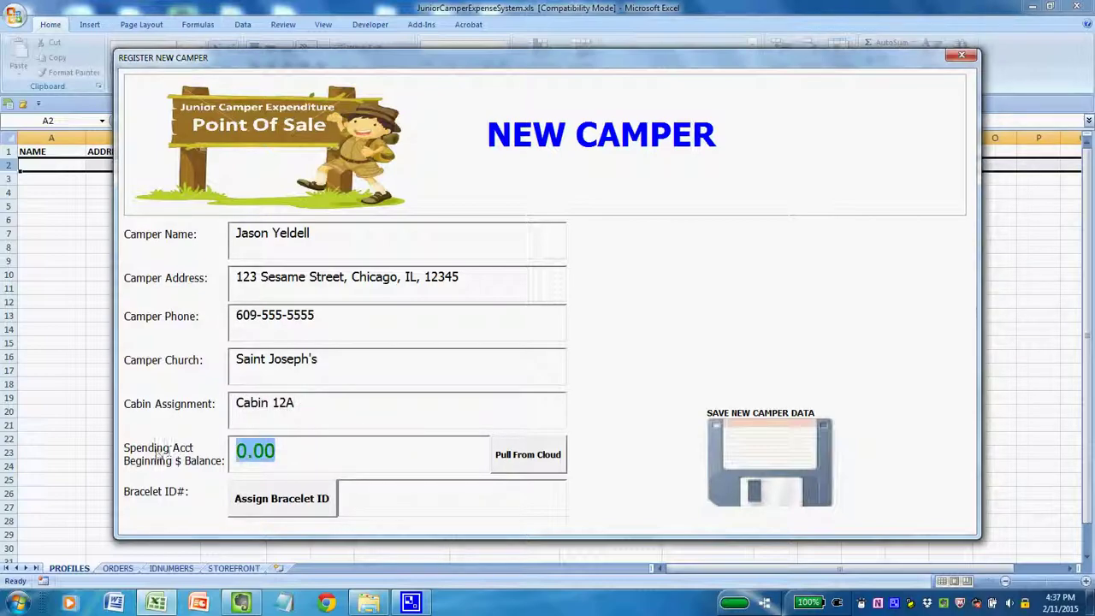
text(1)
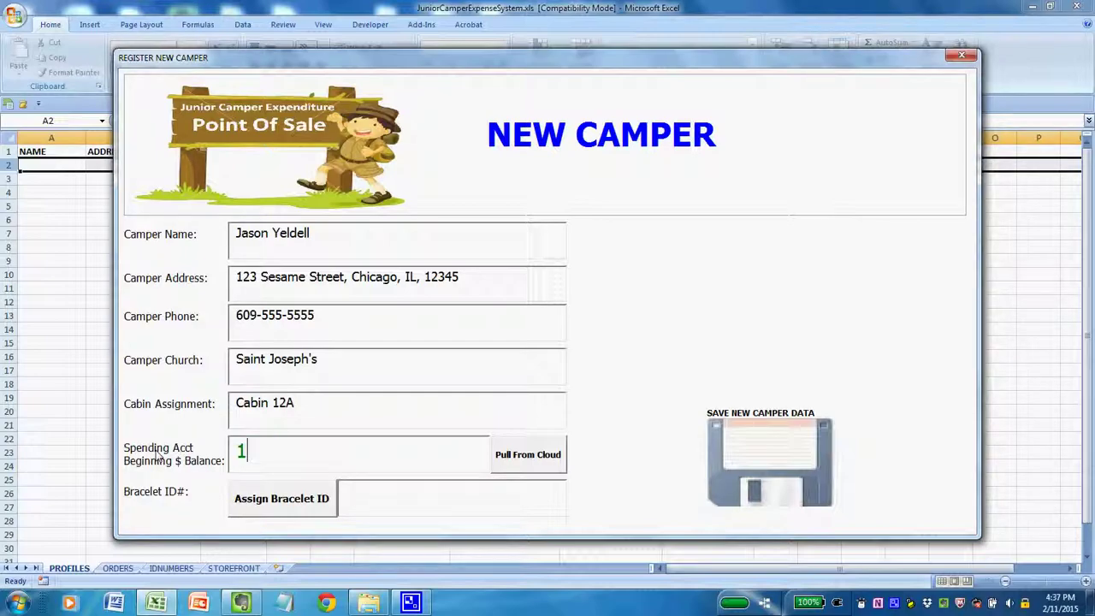
text(45.00)
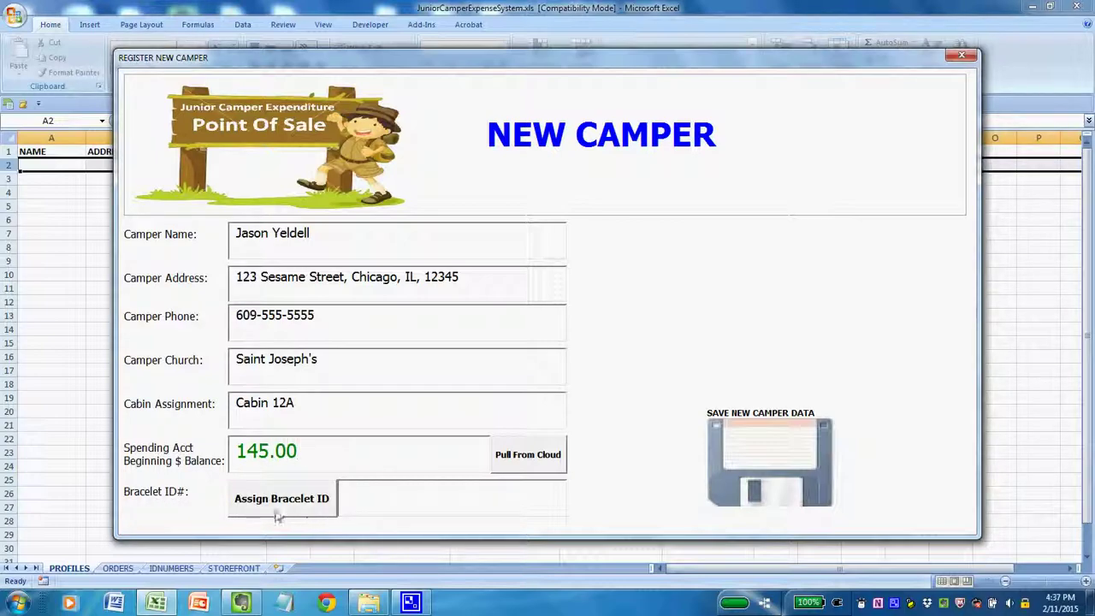
- Generate bracelet ID ID_10001 and accept it for the camper
click(289, 514)
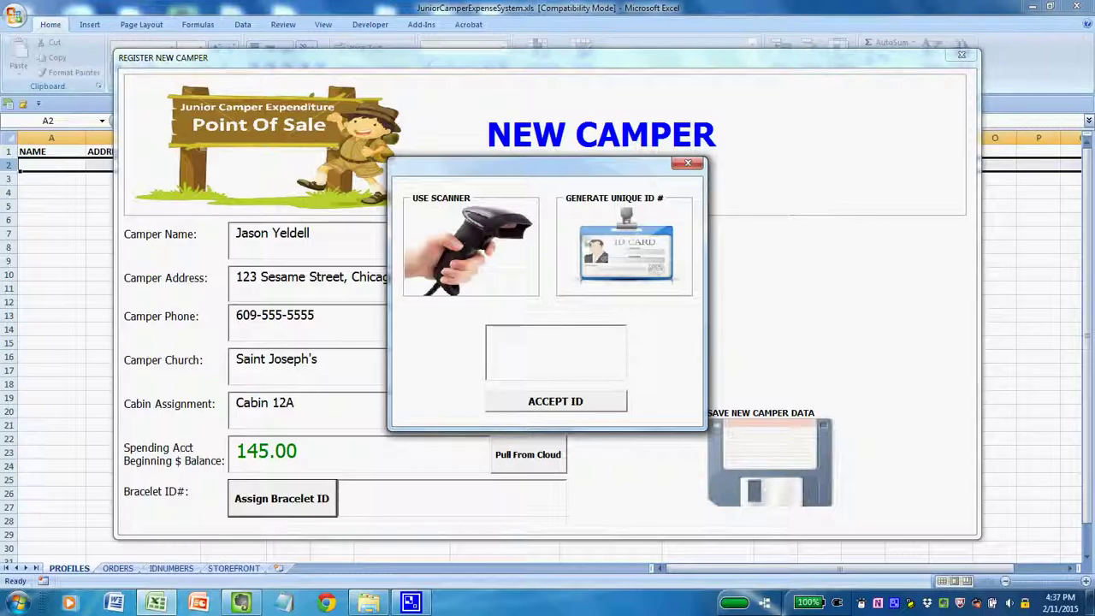
click(620, 245)
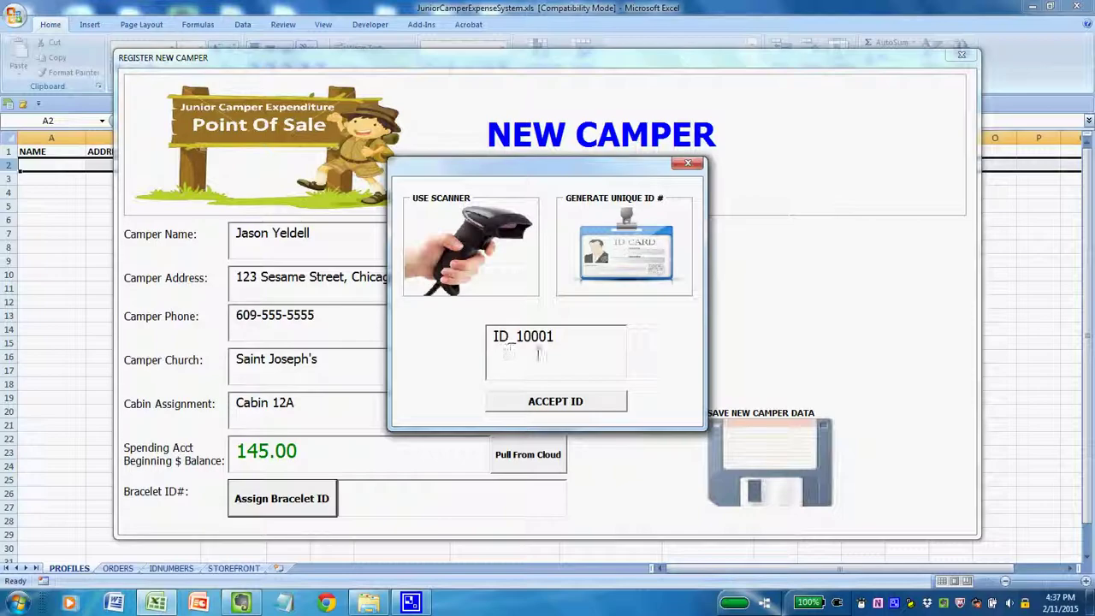
click(565, 406)
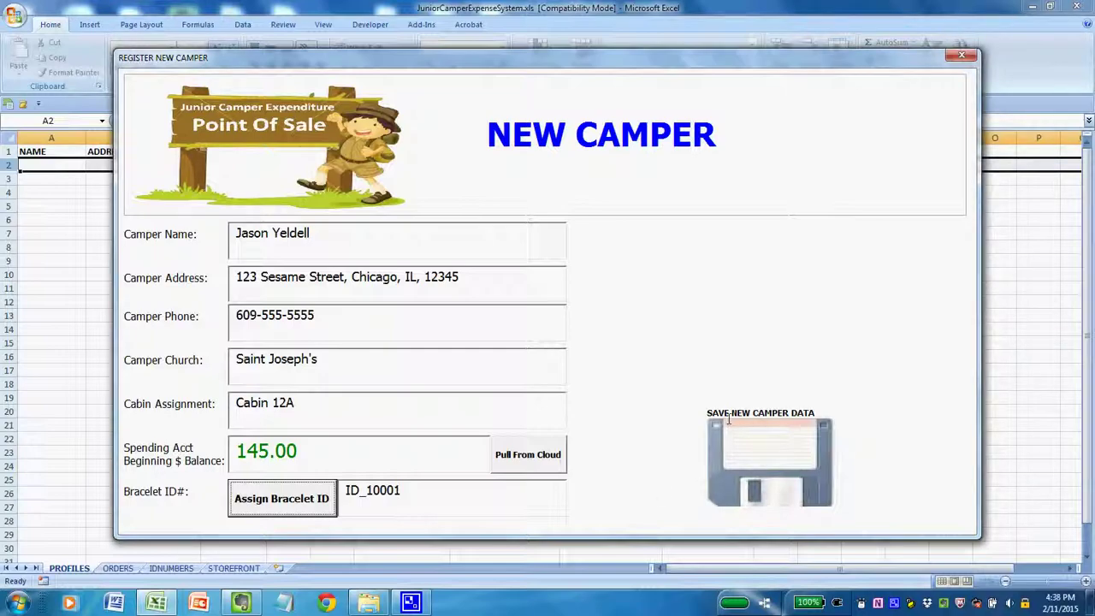
- Save camper ID_10001 to the PROFILES sheet and dismiss the confirmation
click(752, 453)
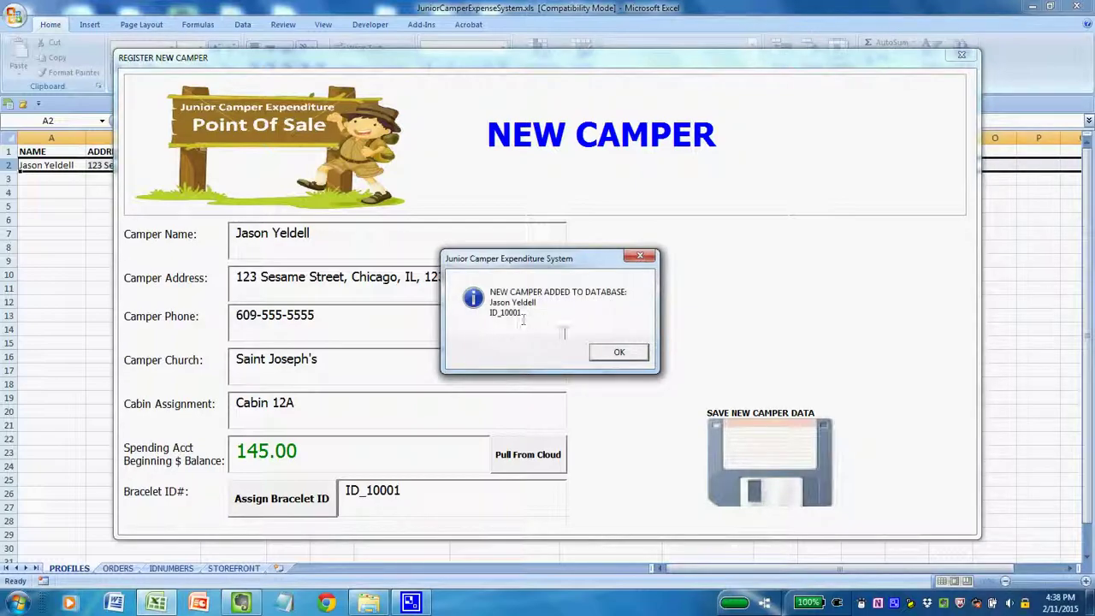
click(609, 352)
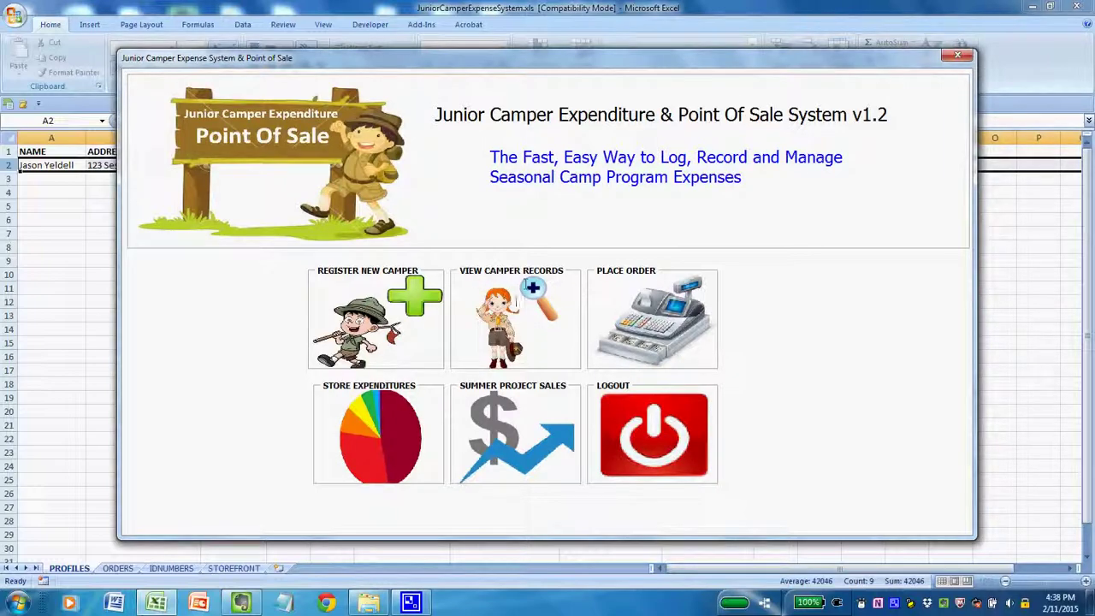
- Look up bracelet ID_10001 in Camper Selection and open its records, showing 145.00 balances
click(508, 320)
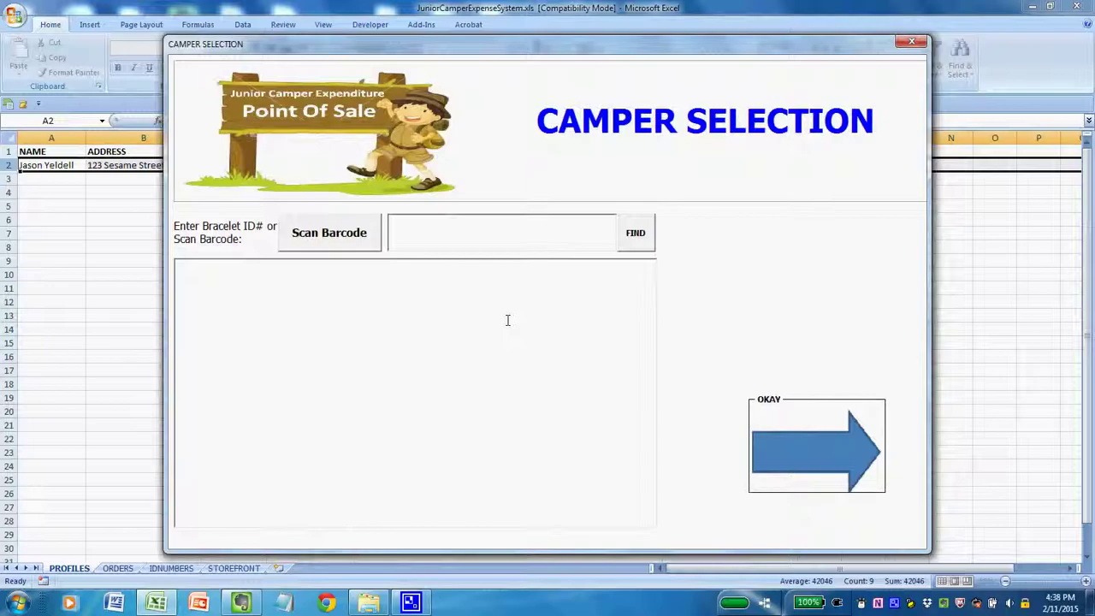
click(421, 233)
text(ID_1)
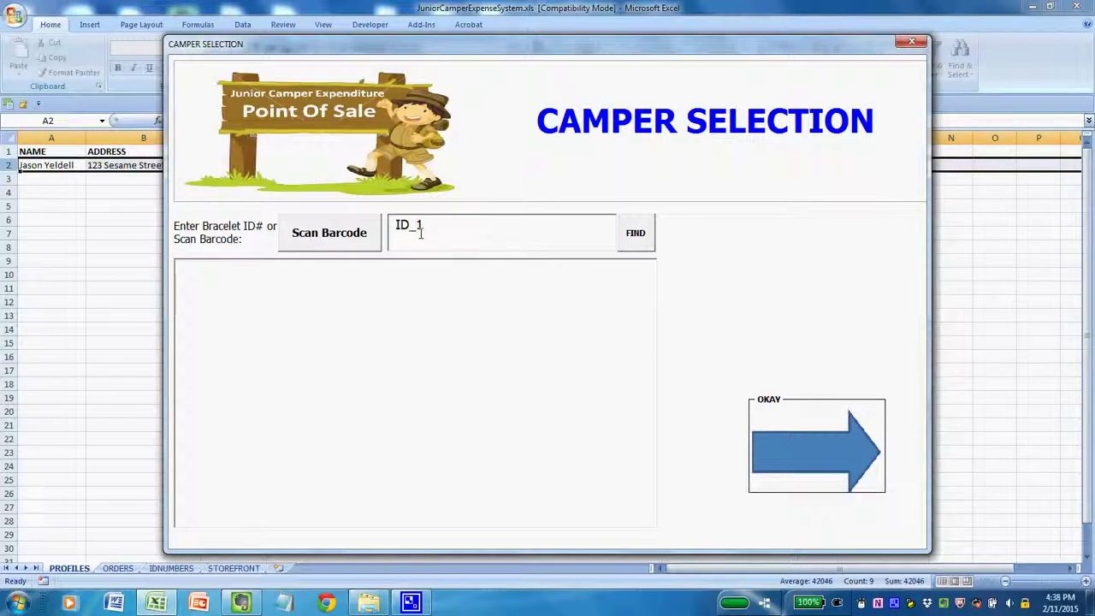
text(0001)
click(637, 238)
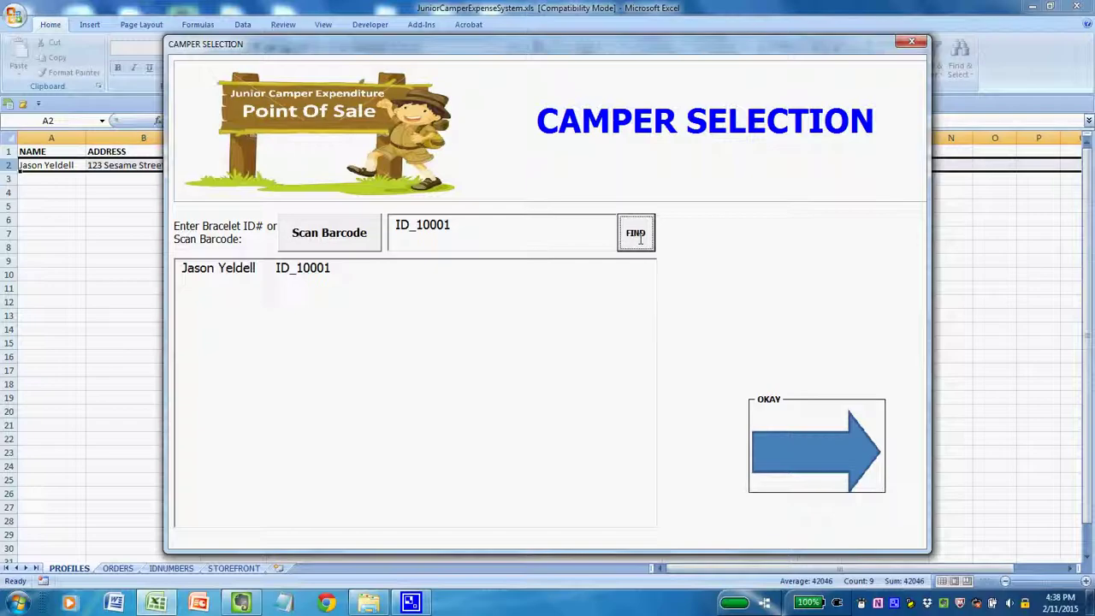
click(221, 268)
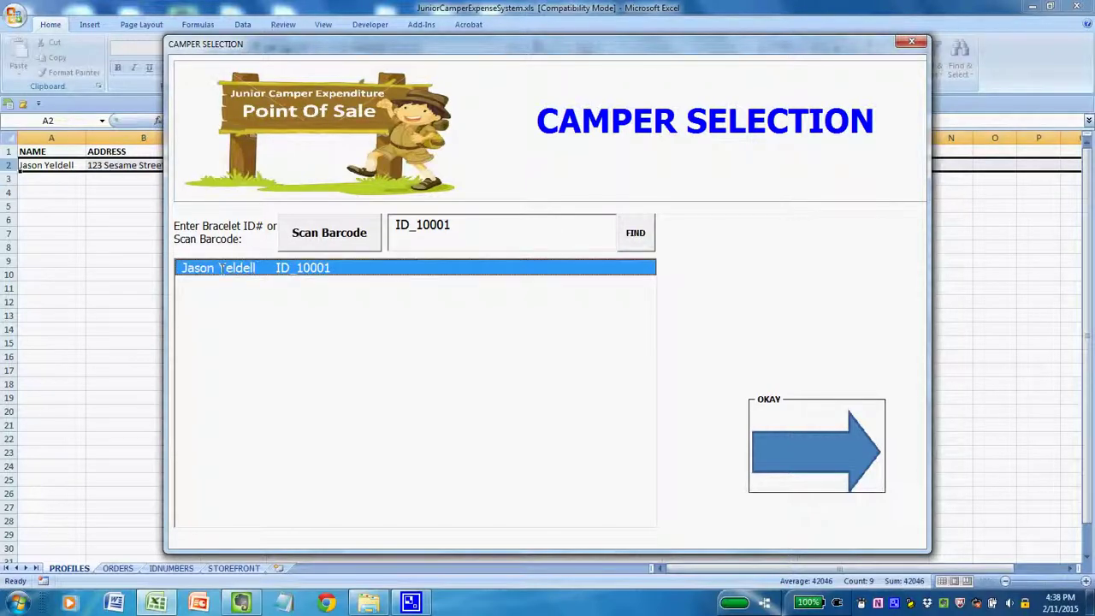
click(782, 421)
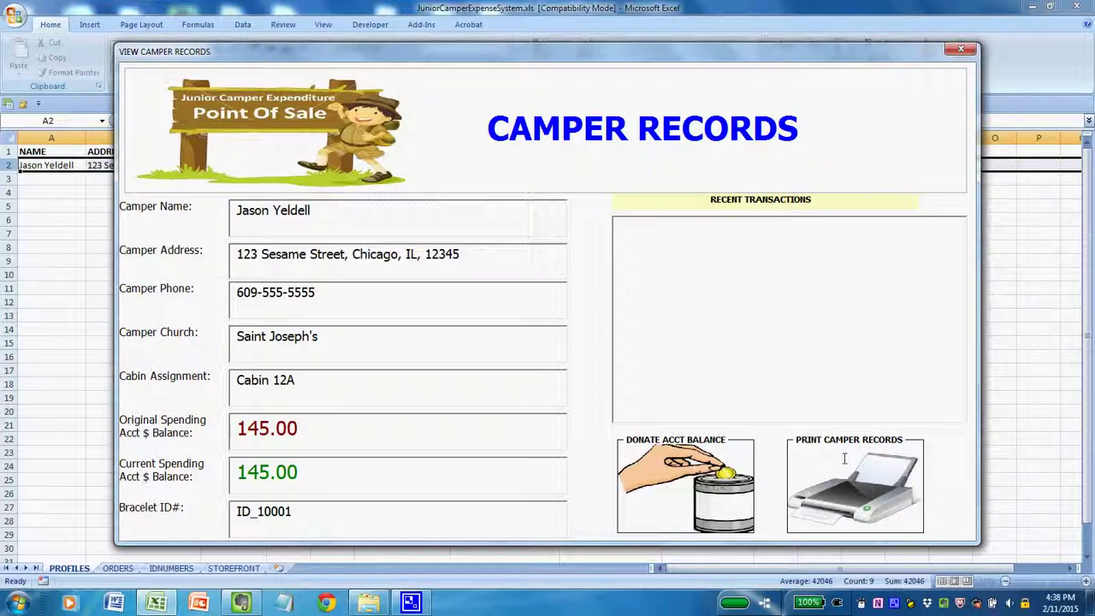
- Close the records, start a new order and find the camper by bracelet ID_10001
click(961, 49)
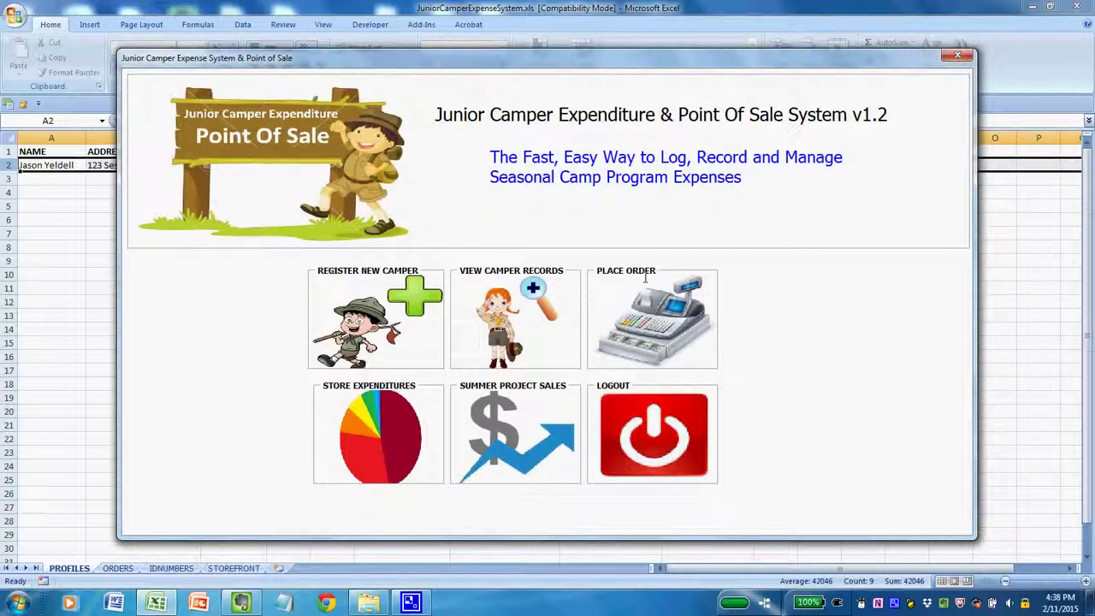
click(645, 326)
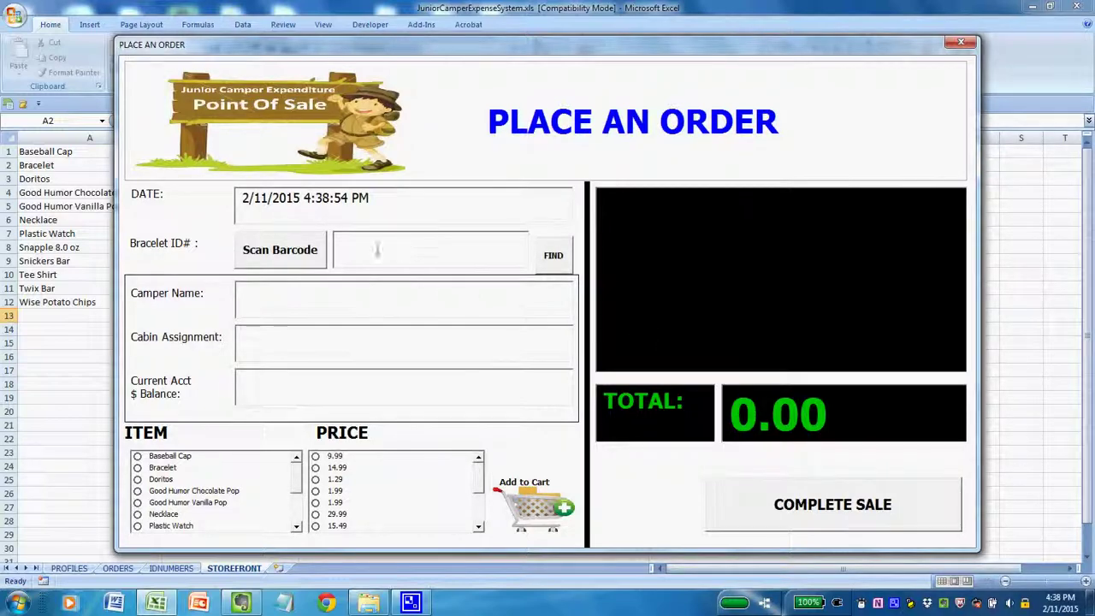
click(362, 251)
text(ID_1)
text(0001)
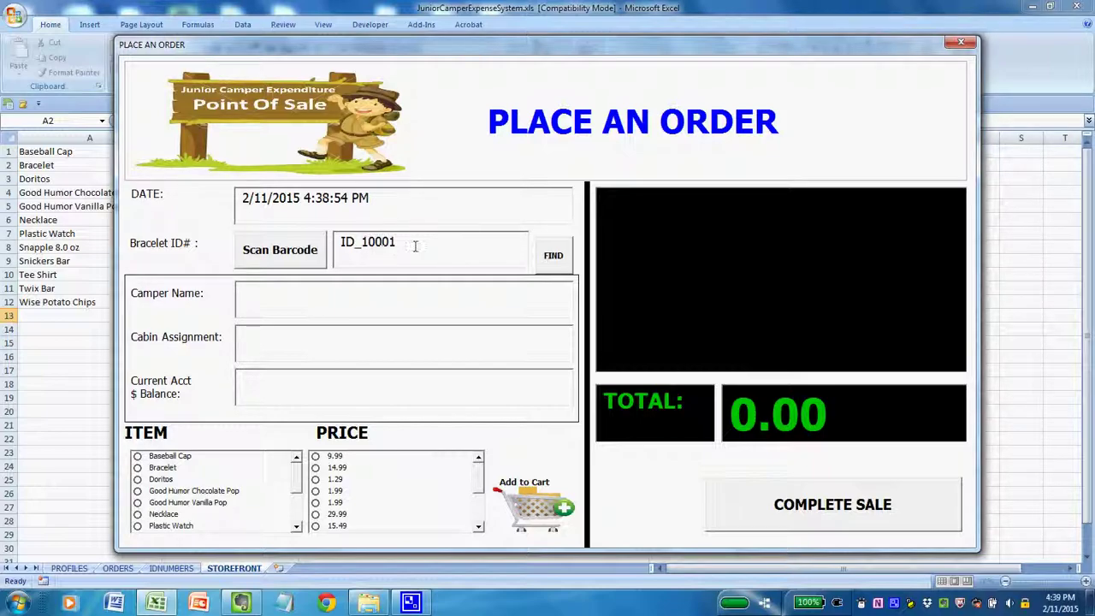
click(550, 261)
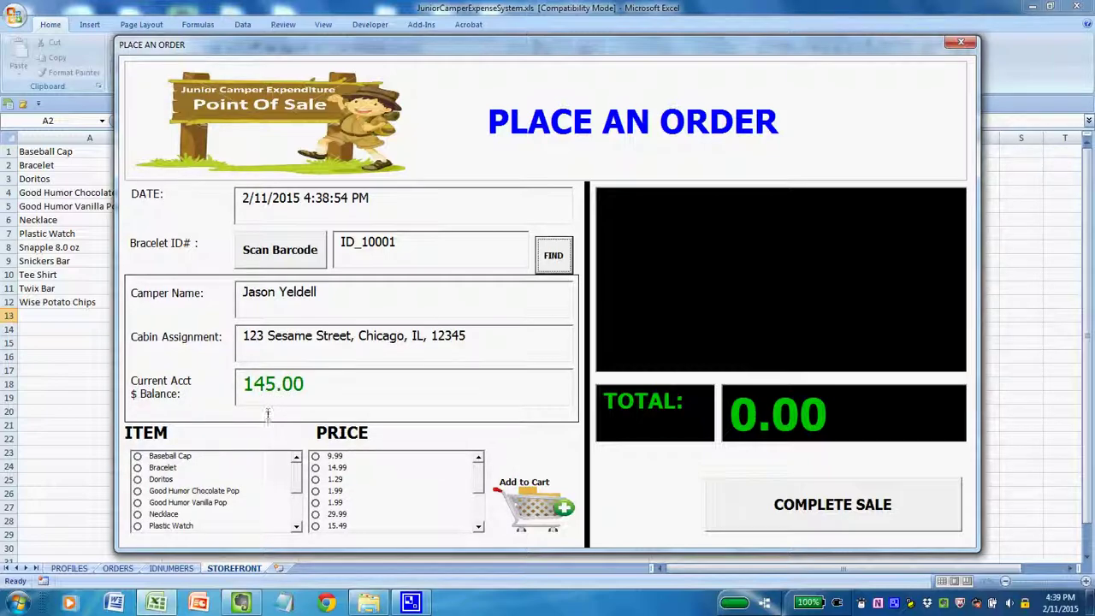
- Add Baseball Cap, Doritos, Necklace and Plastic Watch to the cart and complete the 56.76 sale
click(195, 458)
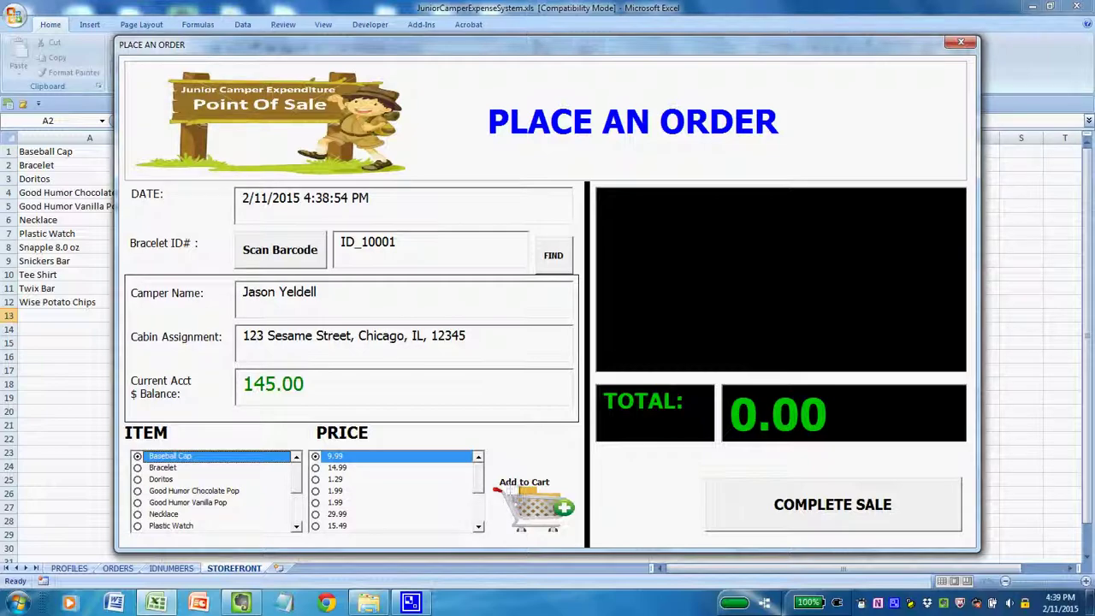
click(513, 491)
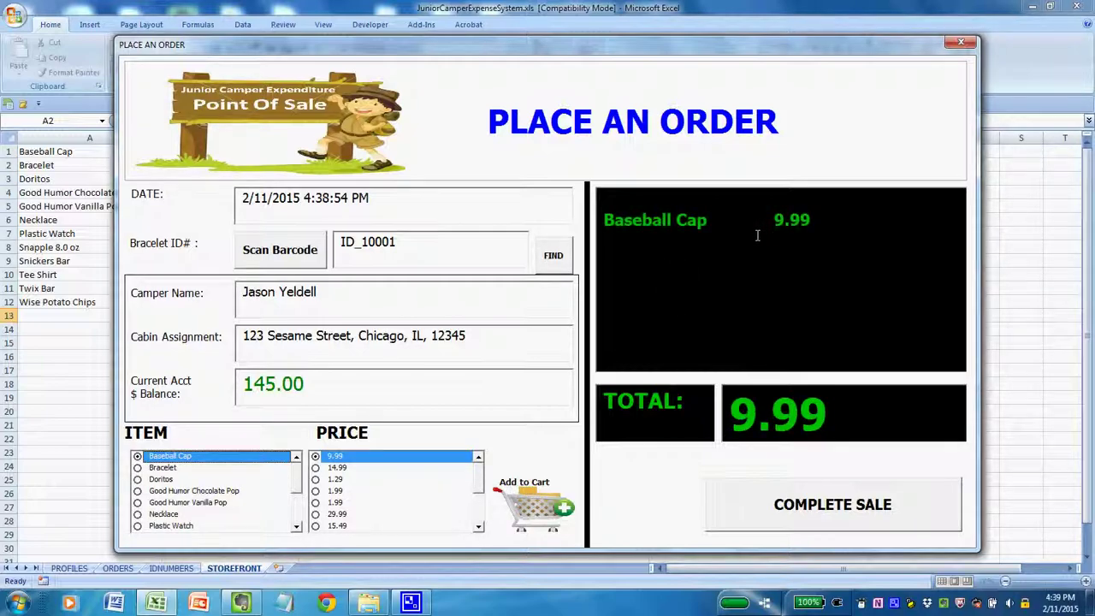
click(170, 481)
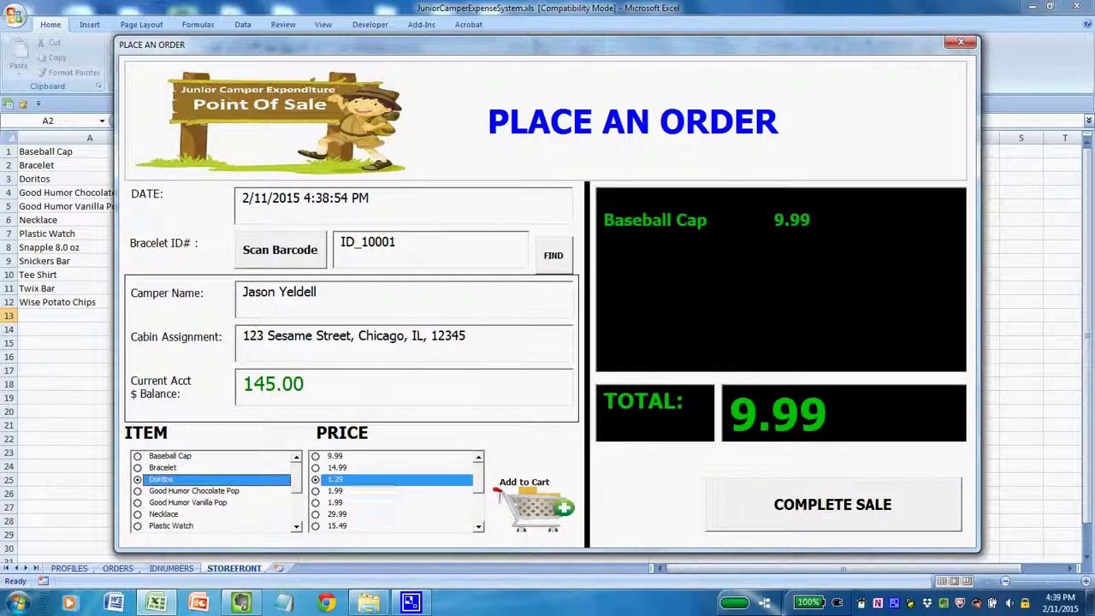
click(523, 501)
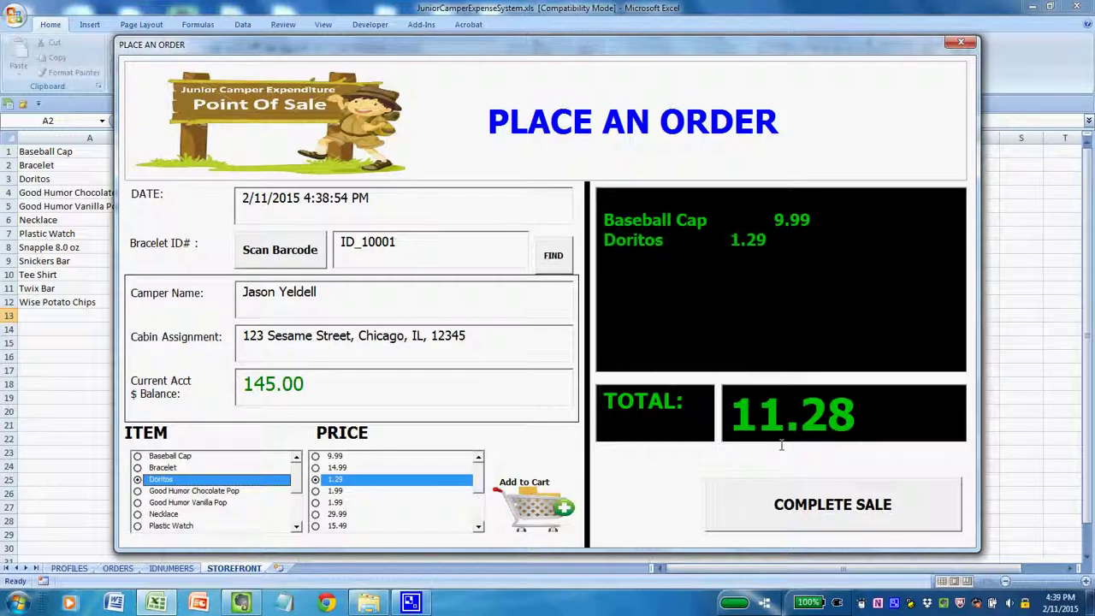
click(163, 514)
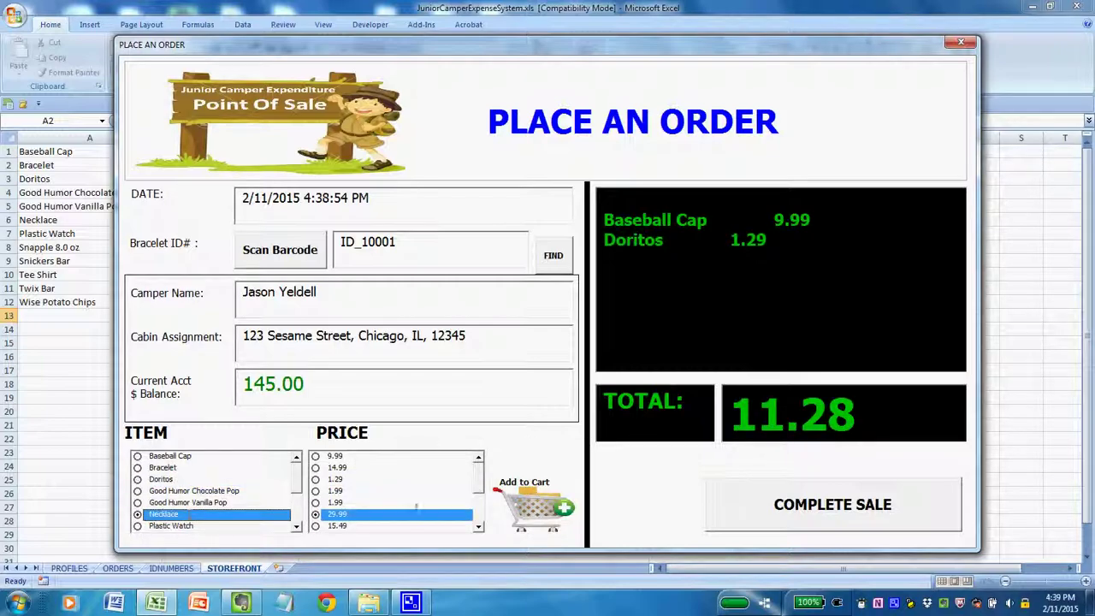
click(517, 507)
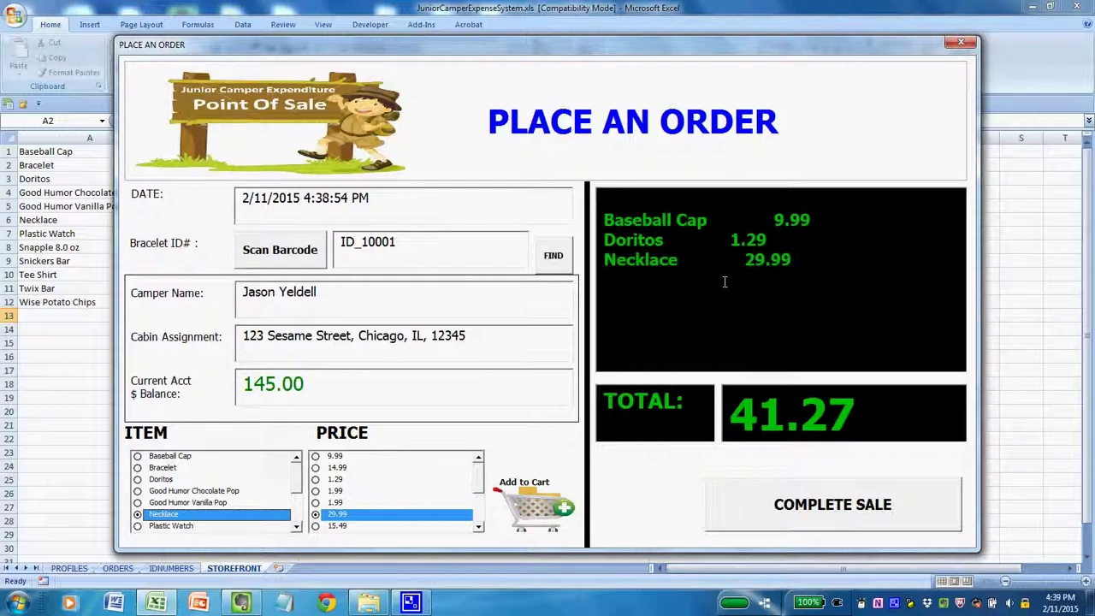
click(295, 527)
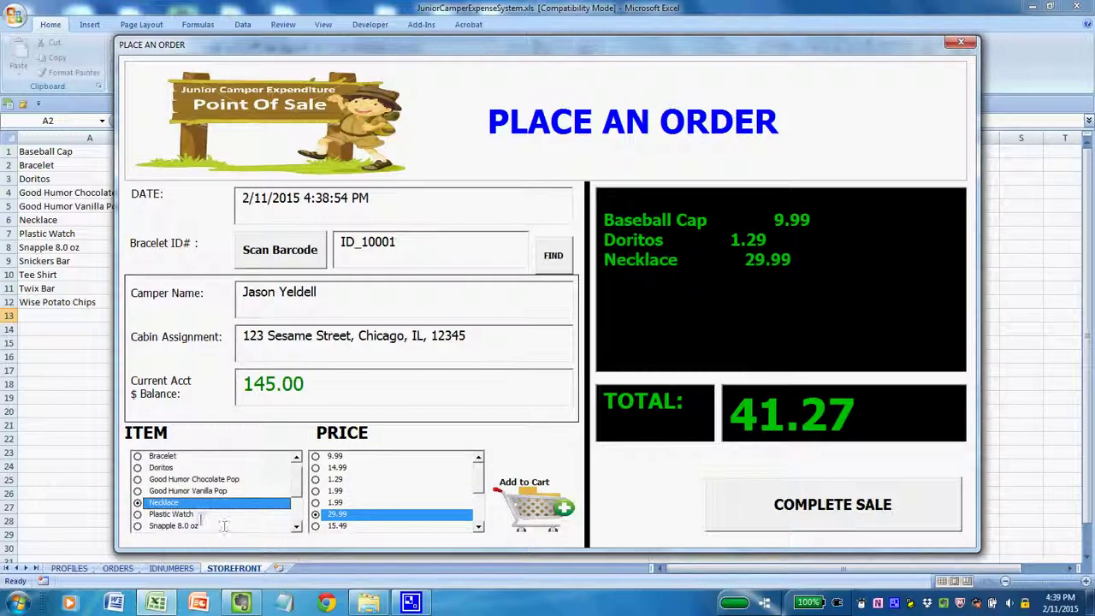
click(199, 514)
click(528, 505)
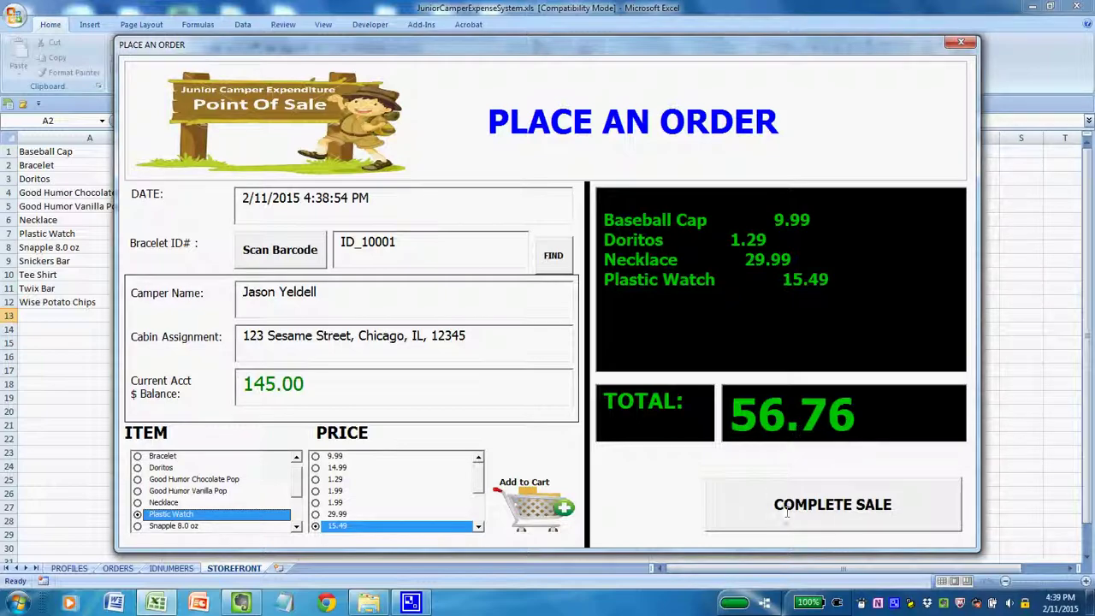
click(833, 514)
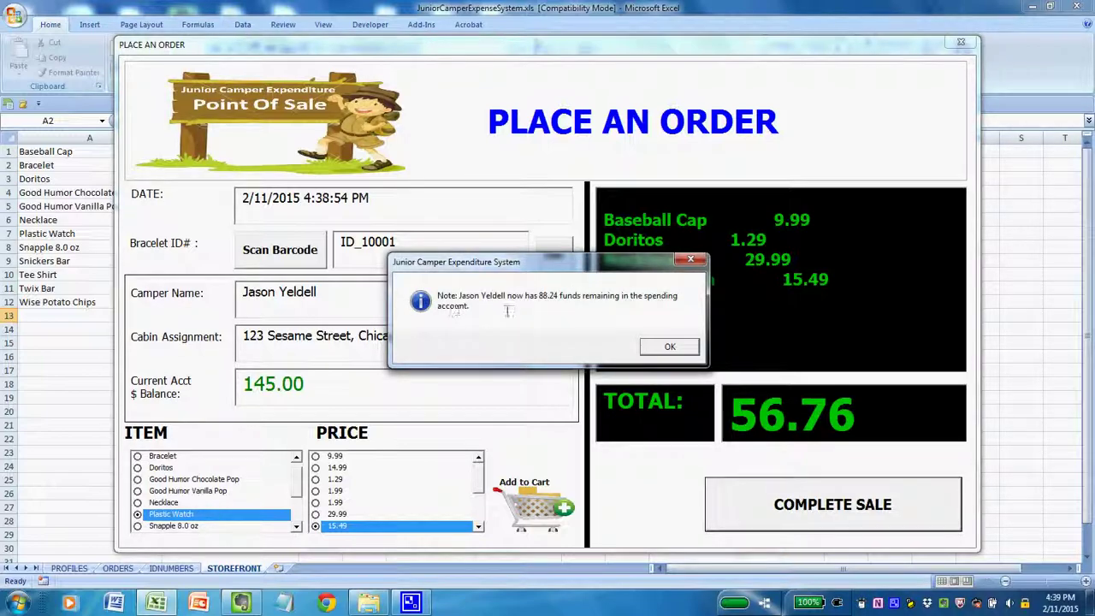
- Acknowledge the message reporting 88.24 remaining in the camper's account
click(669, 347)
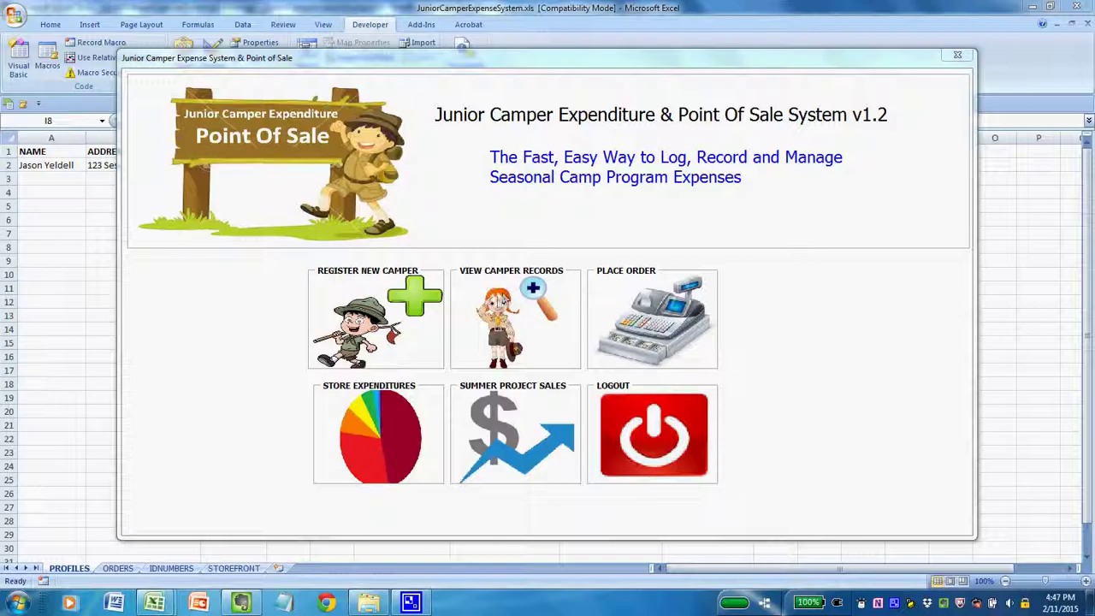
- Find bracelet ID_10001 in the records lookup and select the camper to view the 88.24 balance
click(496, 313)
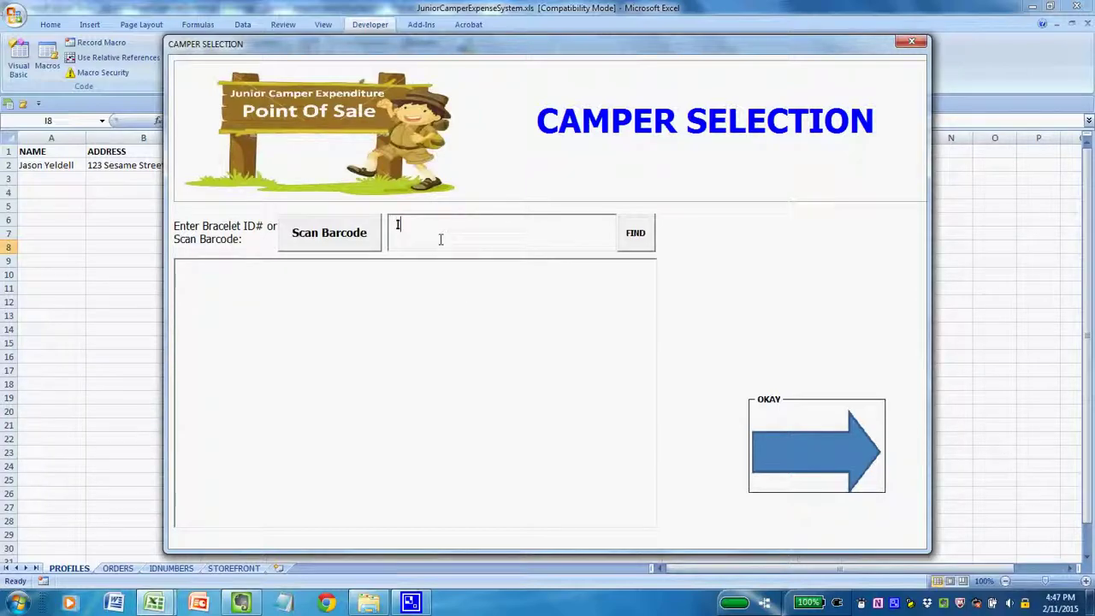
text(D_10001)
click(637, 244)
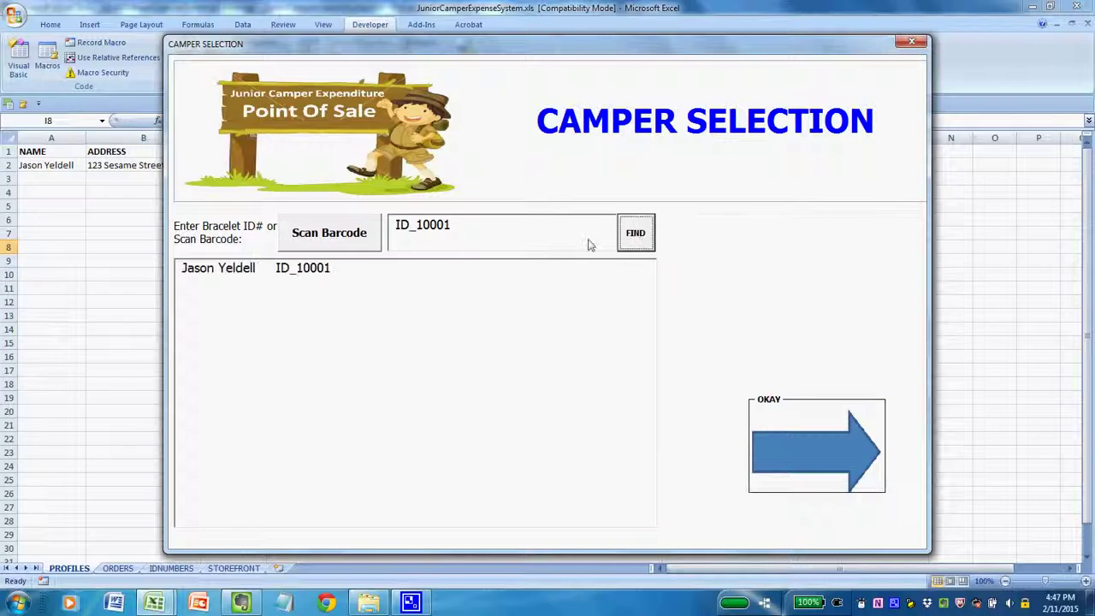
click(319, 271)
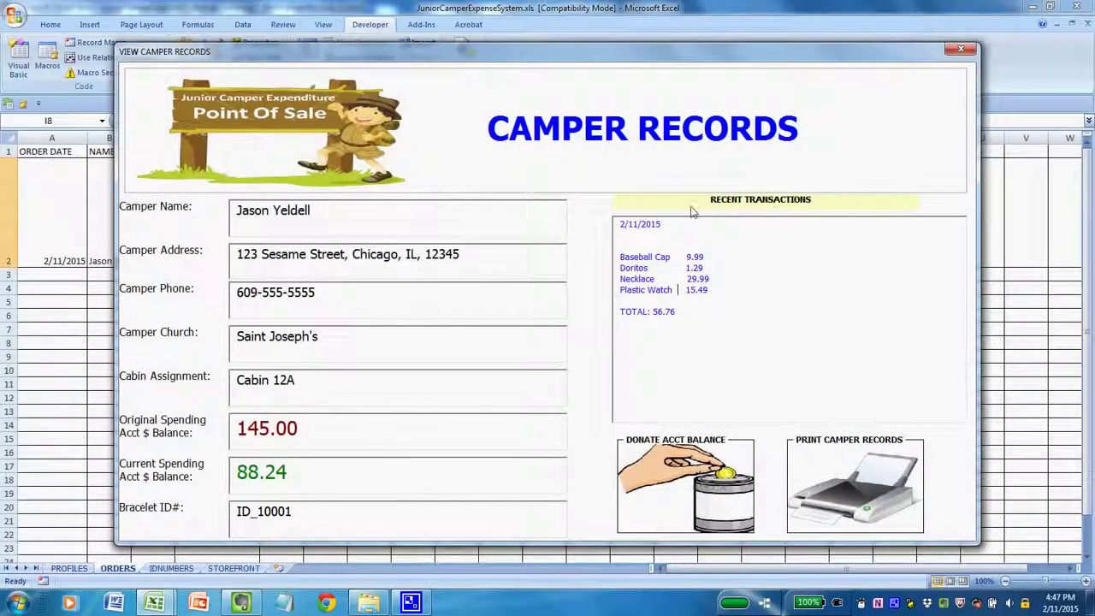